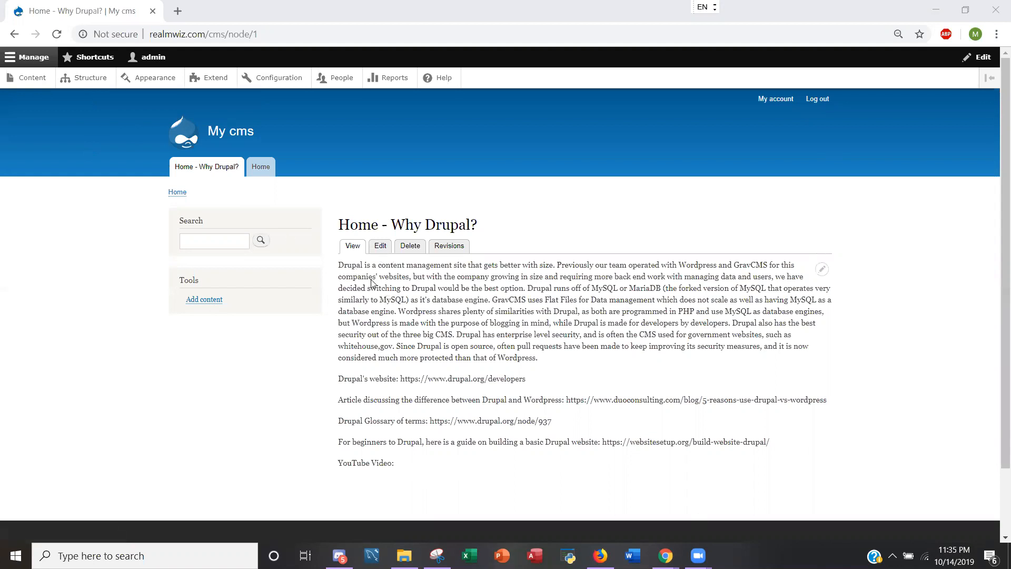
{"action": "left_click_drag", "start_coordinate": [338, 264], "coordinate": [390, 265]}
{"action": "left_click_drag", "start_coordinate": [425, 301], "coordinate": [573, 358]}
{"action": "left_click", "coordinate": [52, 246]}
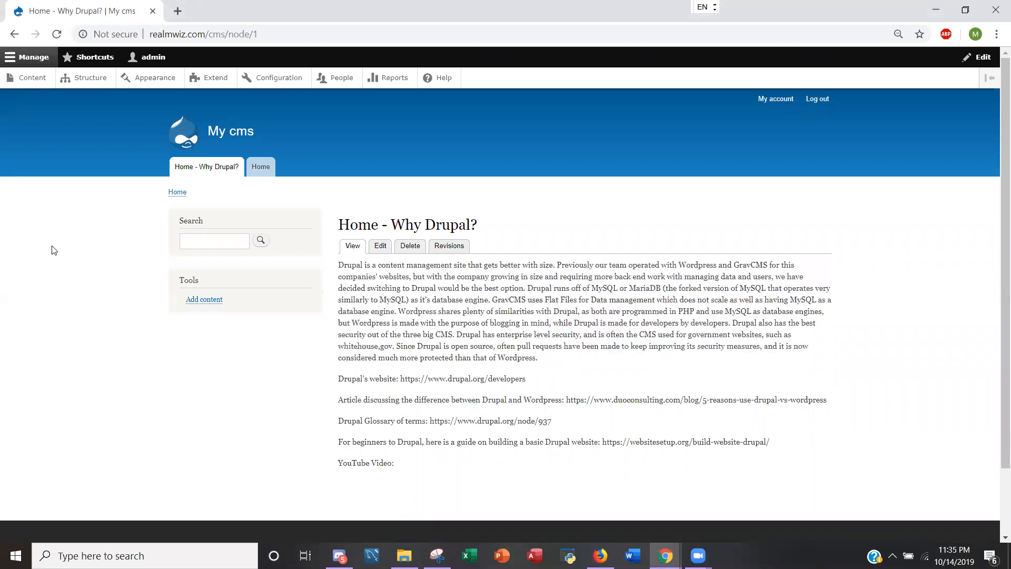
Start a new content type in the site structure and name it Campus
{"action": "left_click", "coordinate": [87, 82]}
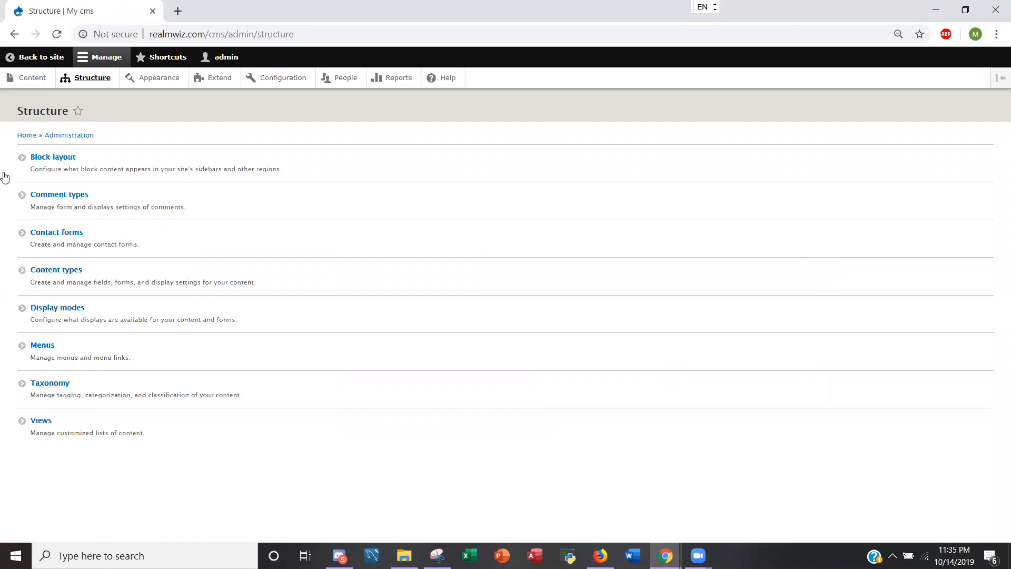
{"action": "left_click", "coordinate": [63, 275]}
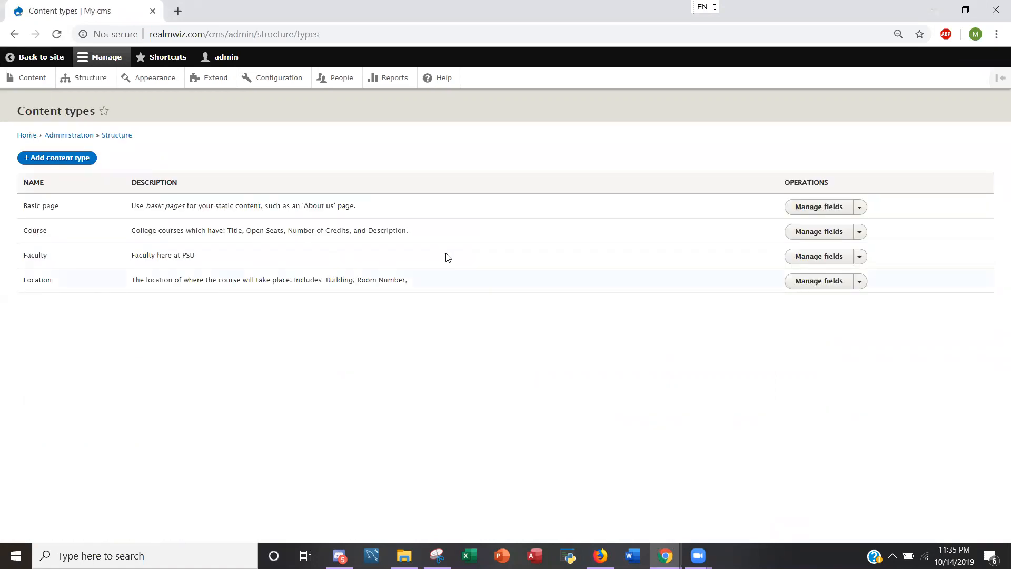
{"action": "left_click", "coordinate": [39, 167]}
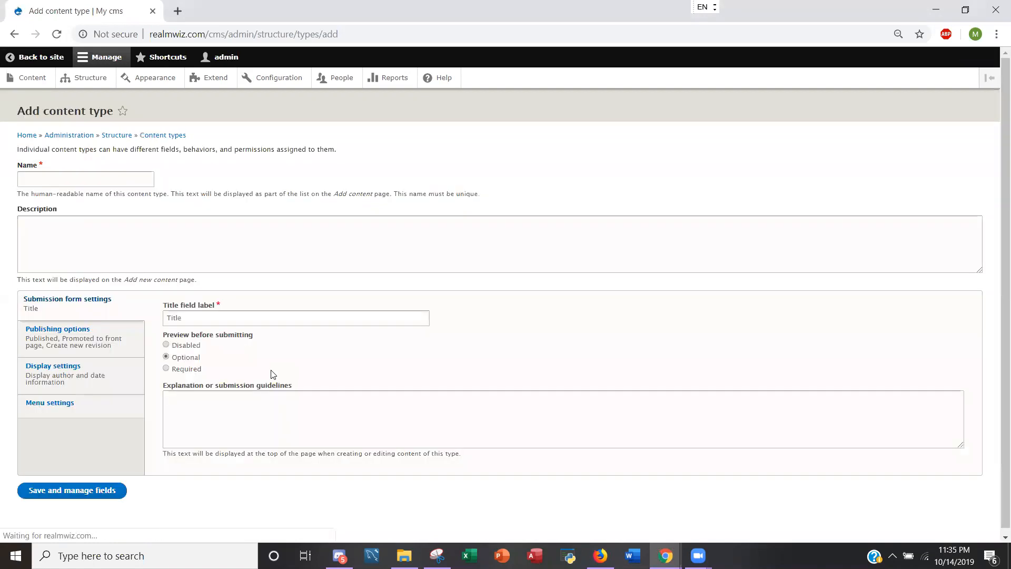
{"action": "left_click", "coordinate": [63, 179]}
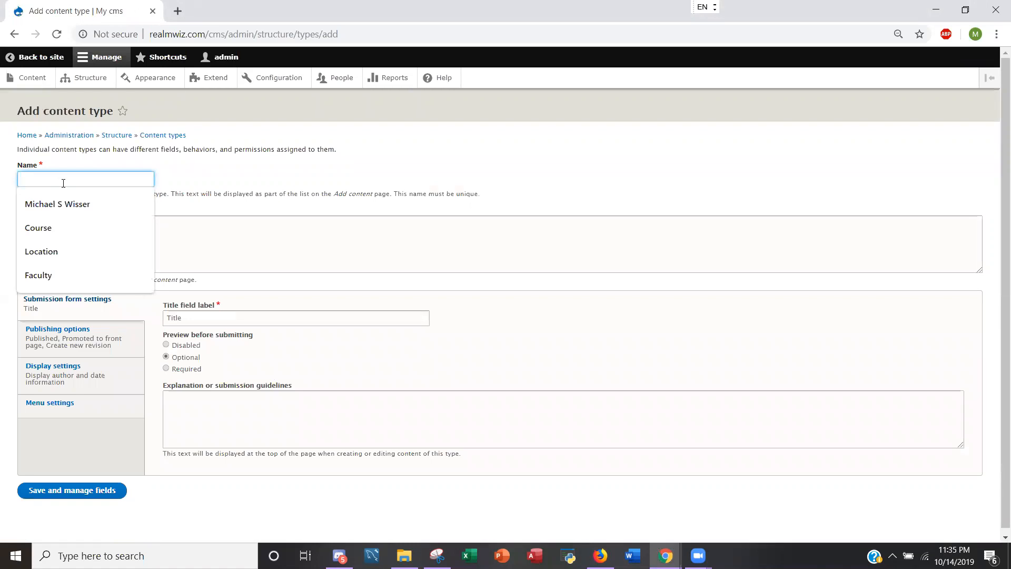
{"action": "left_click", "coordinate": [252, 167]}
{"action": "left_click", "coordinate": [134, 183]}
{"action": "type", "text": "Campus"}
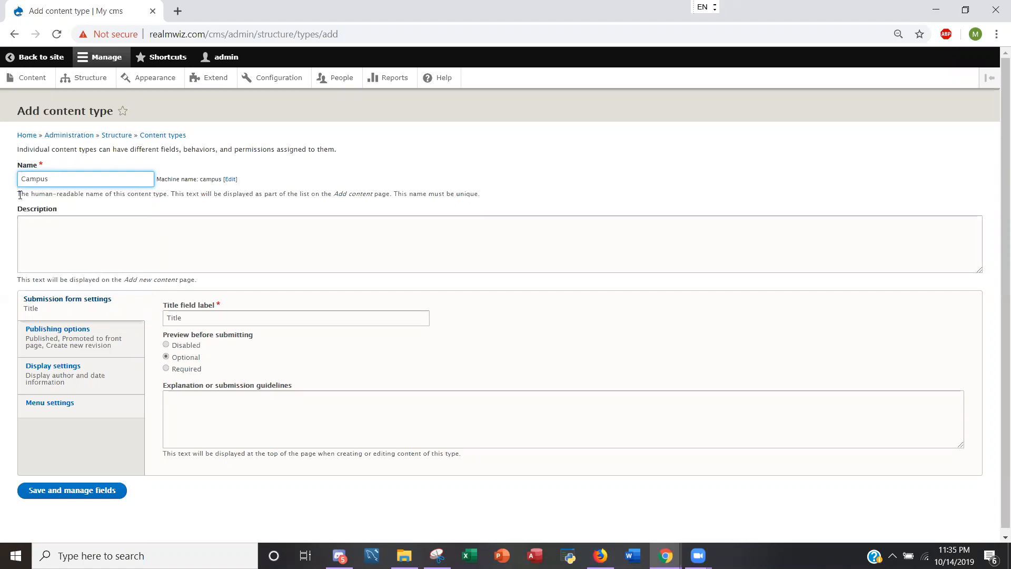
{"action": "left_click_drag", "start_coordinate": [21, 179], "coordinate": [49, 180]}
{"action": "left_click", "coordinate": [53, 180]}
{"action": "left_click", "coordinate": [20, 181]}
{"action": "left_click", "coordinate": [55, 193]}
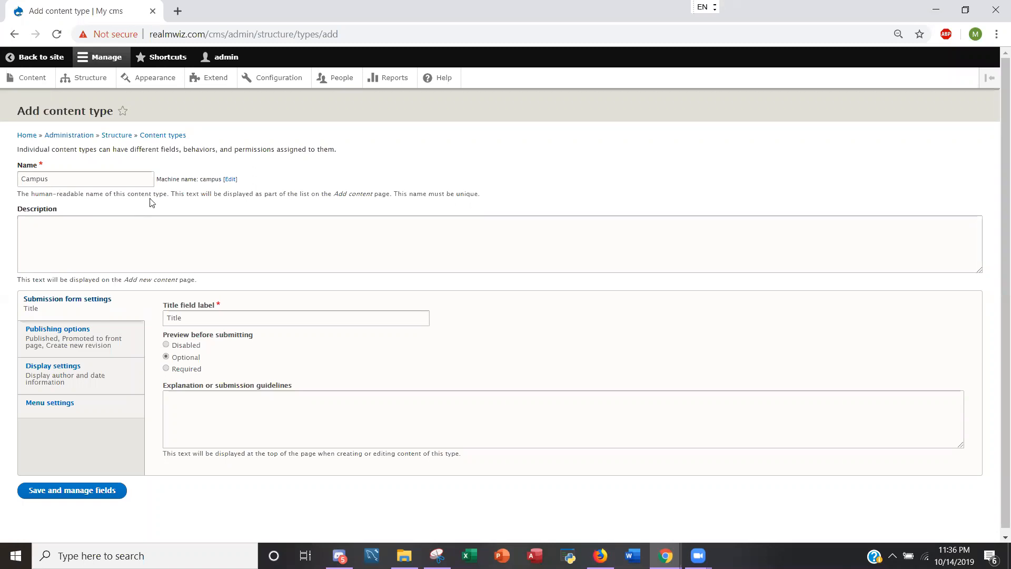
Change the title field label of the new content type to Campus
{"action": "left_click", "coordinate": [190, 304]}
{"action": "type", "text": "="}
{"action": "key", "text": "BackSpace"}
{"action": "key", "text": "BackSpace"}
{"action": "key", "text": "BackSpace"}
{"action": "key", "text": "BackSpace"}
{"action": "key", "text": "BackSpace"}
{"action": "key", "text": "BackSpace"}
{"action": "key", "text": "BackSpace"}
{"action": "type", "text": "Campus"}
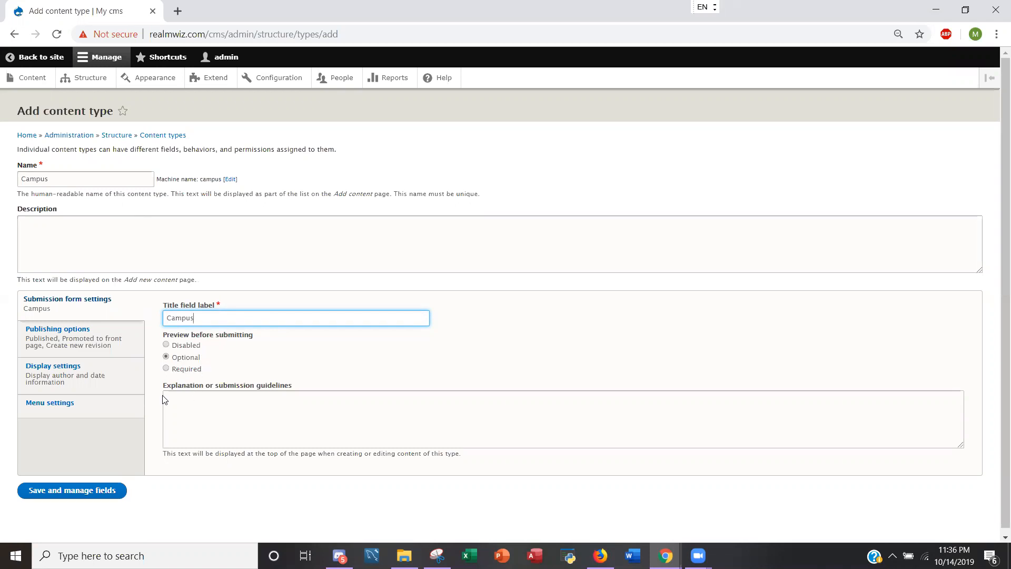
Enter the description "This is about Campus'" and save the content type to continue to its fields
{"action": "left_click", "coordinate": [131, 239]}
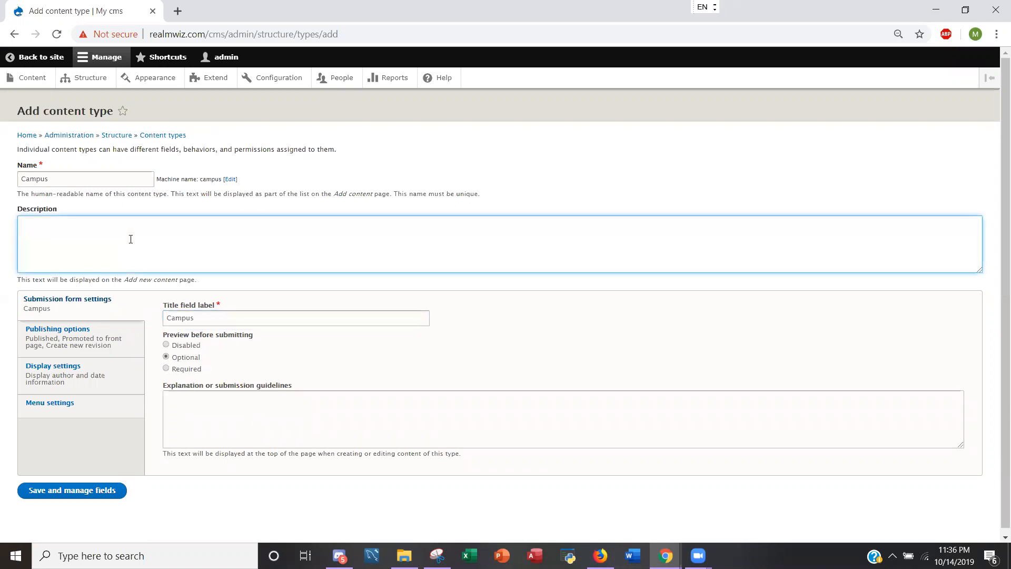
{"action": "type", "text": "This is about Campus"}
{"action": "left_click", "coordinate": [62, 490]}
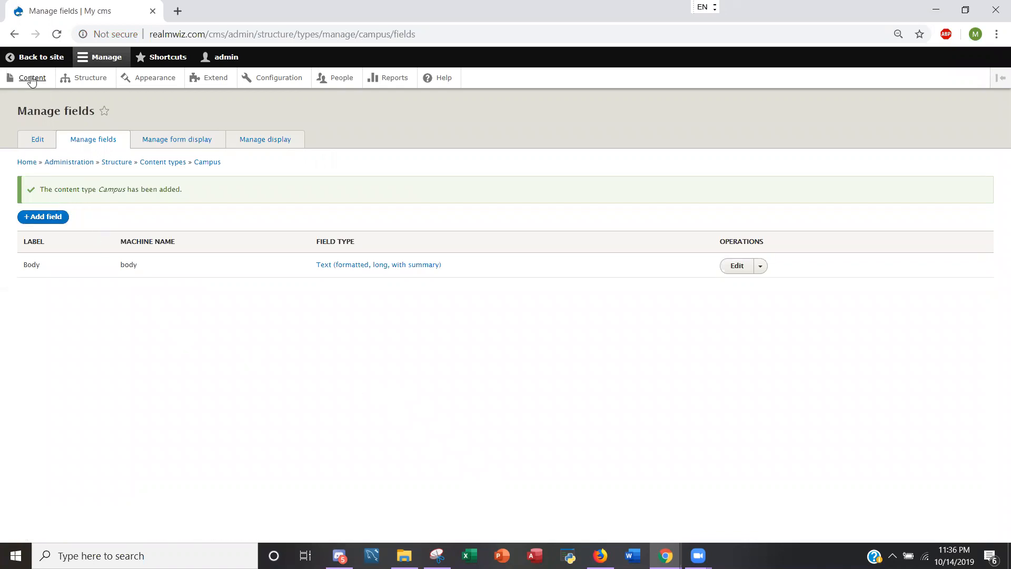
Reopen the settings of the Campus content type and save them again
{"action": "left_click", "coordinate": [57, 40]}
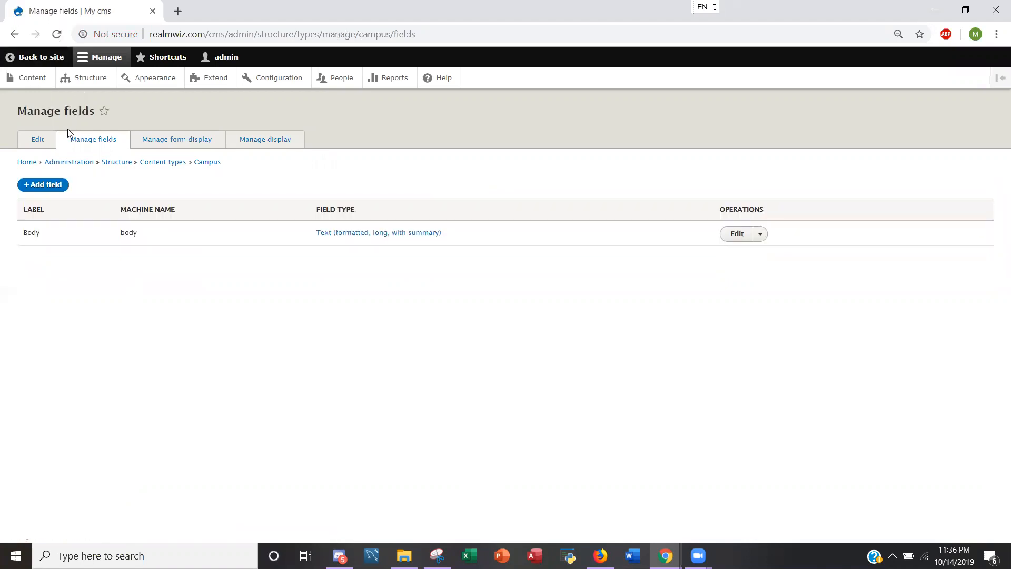
{"action": "left_click", "coordinate": [199, 164]}
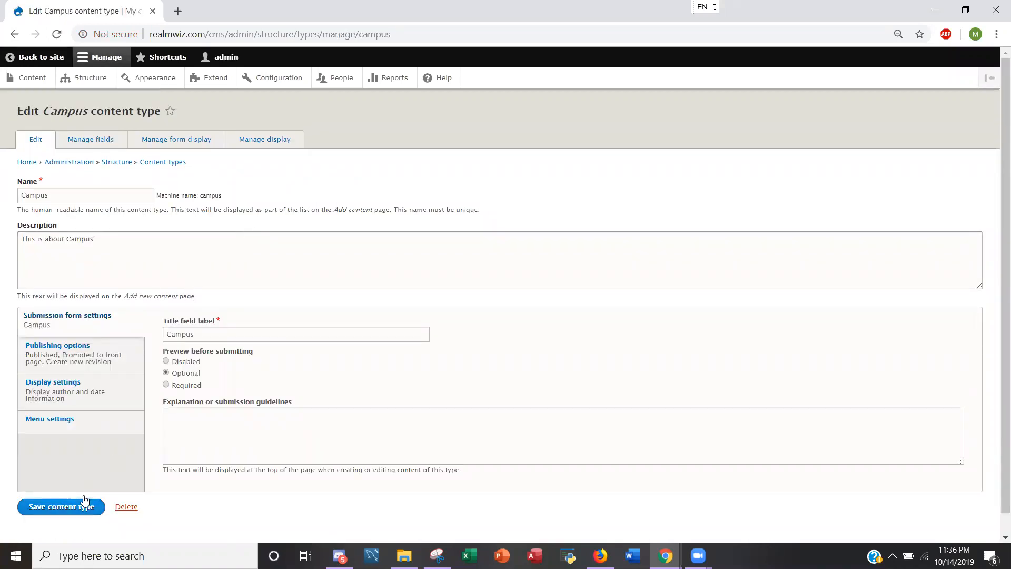
{"action": "left_click", "coordinate": [54, 512]}
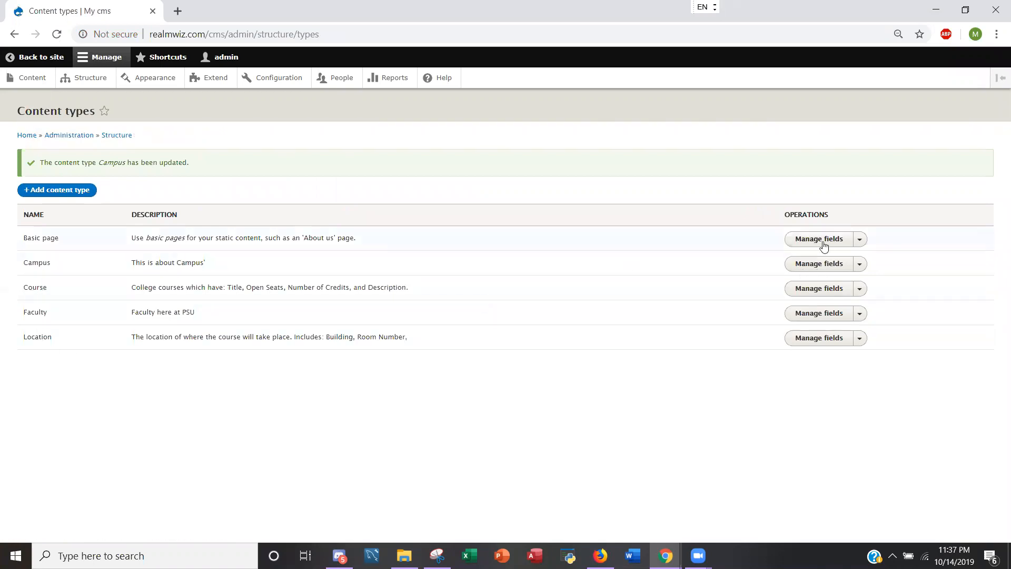
Add a new Text (plain) field labelled County to the Campus content type
{"action": "left_click", "coordinate": [835, 267]}
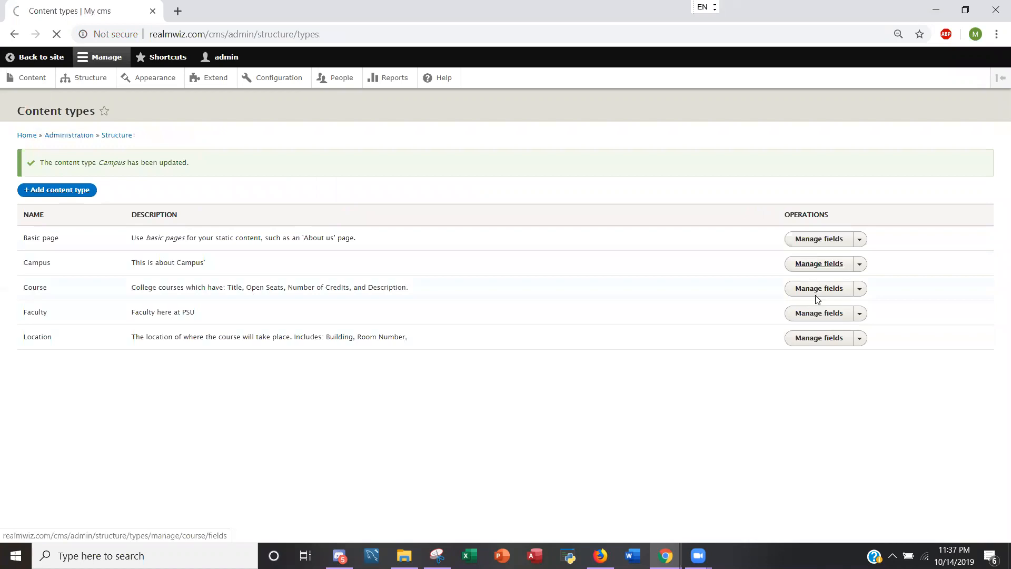
{"action": "left_click", "coordinate": [52, 188]}
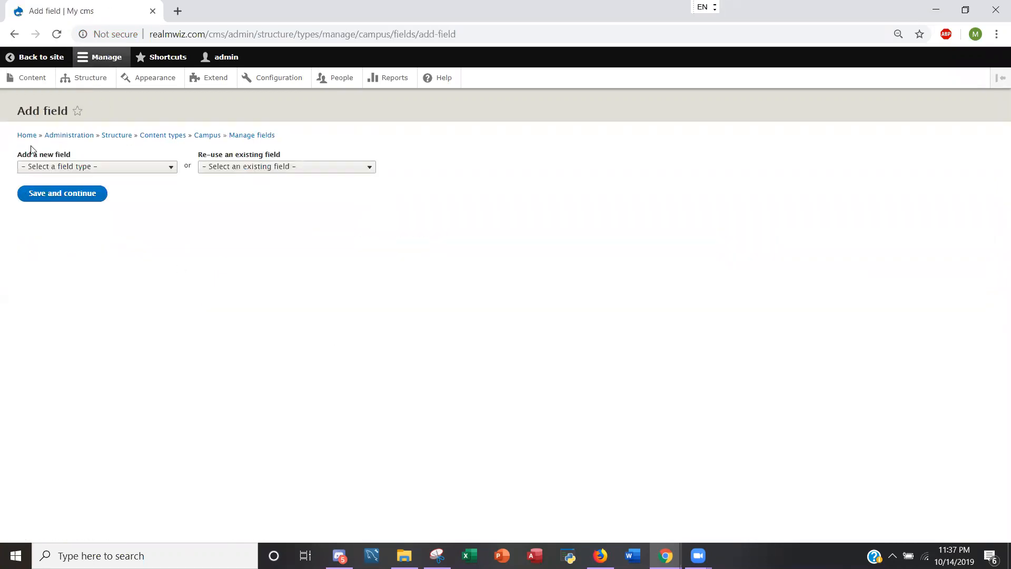
{"action": "left_click", "coordinate": [48, 167]}
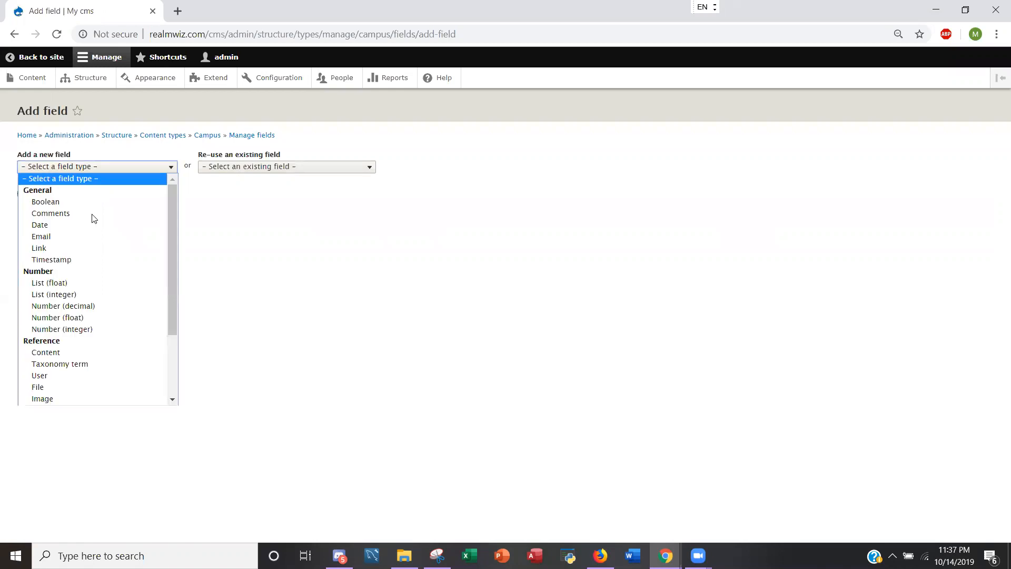
{"action": "scroll", "coordinate": [94, 247], "scroll_direction": "down", "scroll_amount": 3}
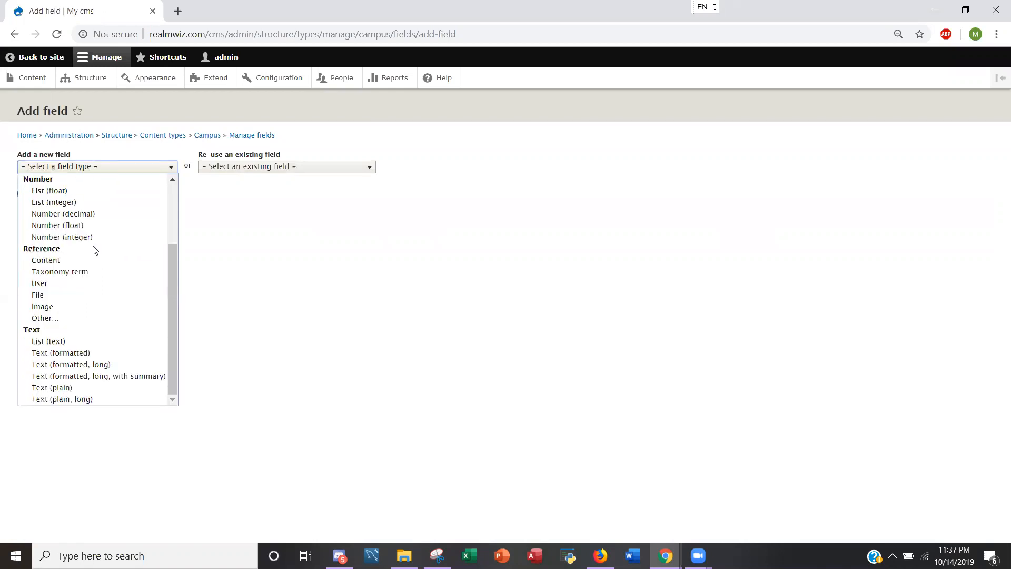
{"action": "left_click", "coordinate": [76, 390]}
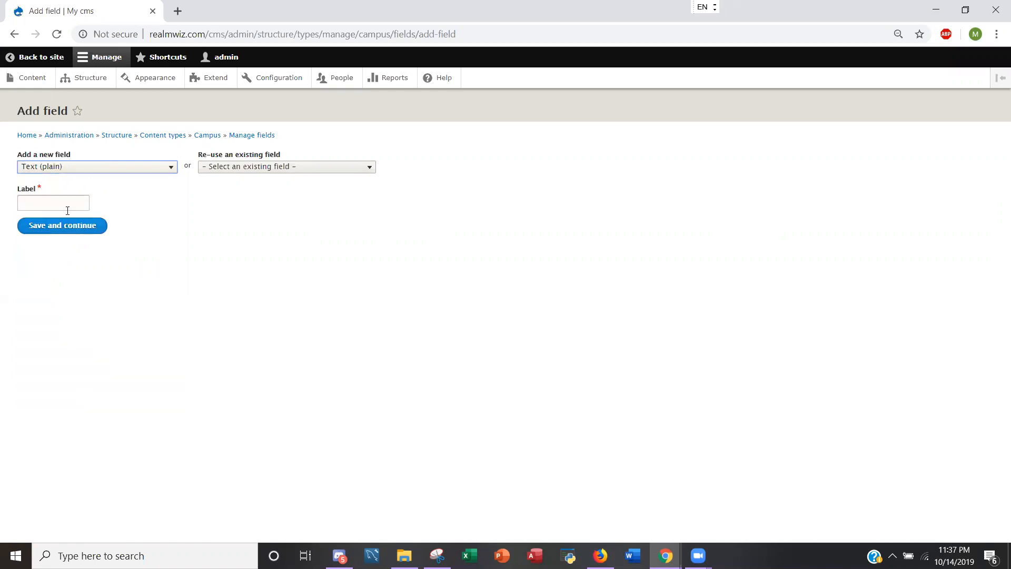
{"action": "left_click", "coordinate": [63, 207]}
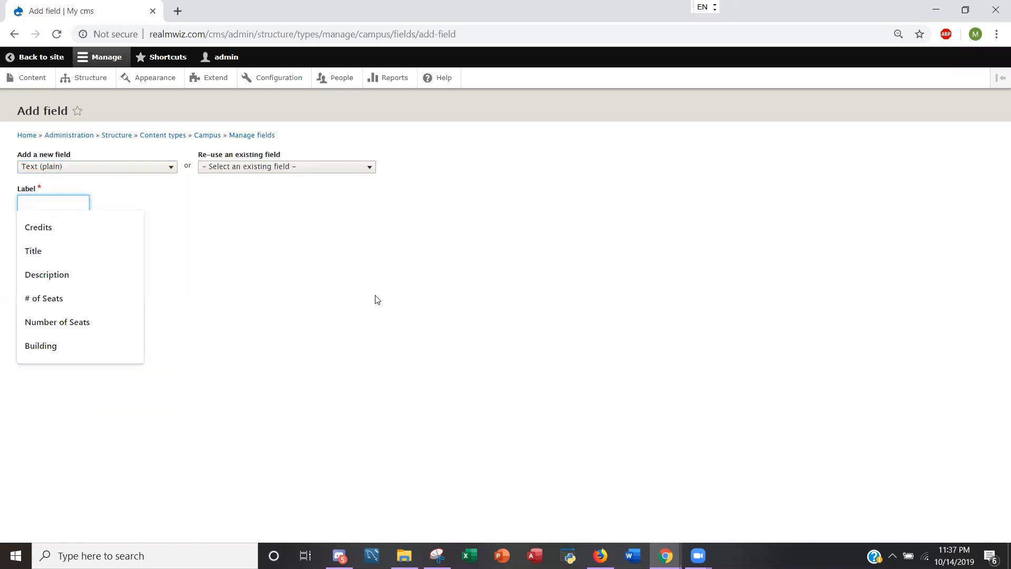
{"action": "type", "text": "County"}
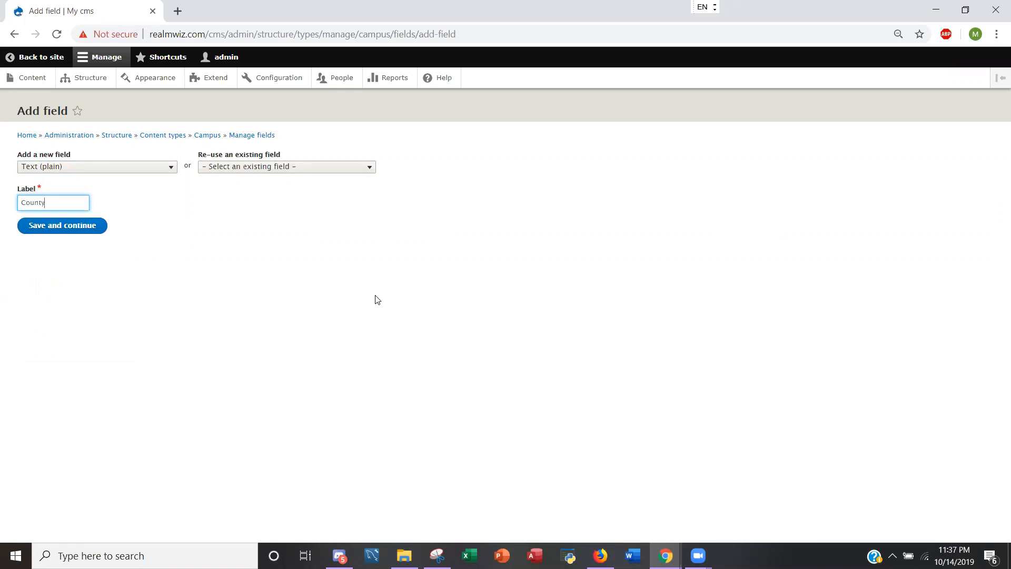
{"action": "left_click", "coordinate": [98, 226]}
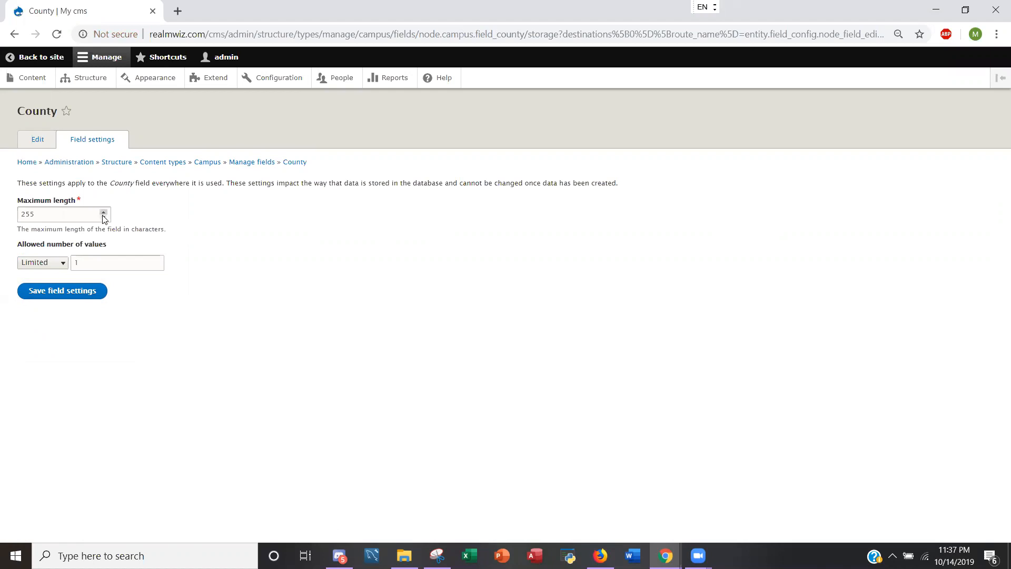
Reduce the County field's maximum length and save the field settings
{"action": "left_click", "coordinate": [43, 210]}
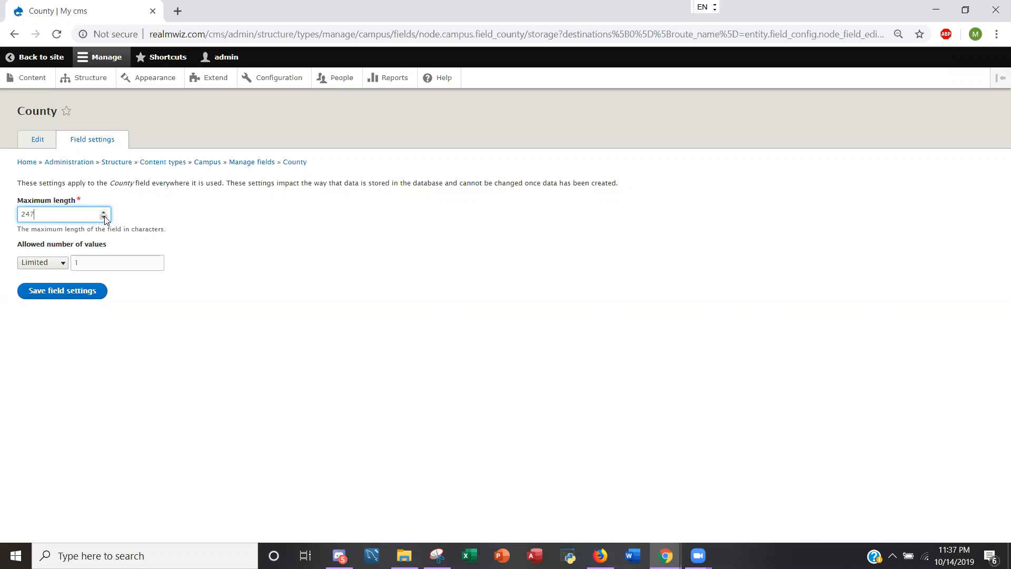
{"action": "key", "text": "BackSpace"}
{"action": "type", "text": "00"}
{"action": "left_click", "coordinate": [80, 300]}
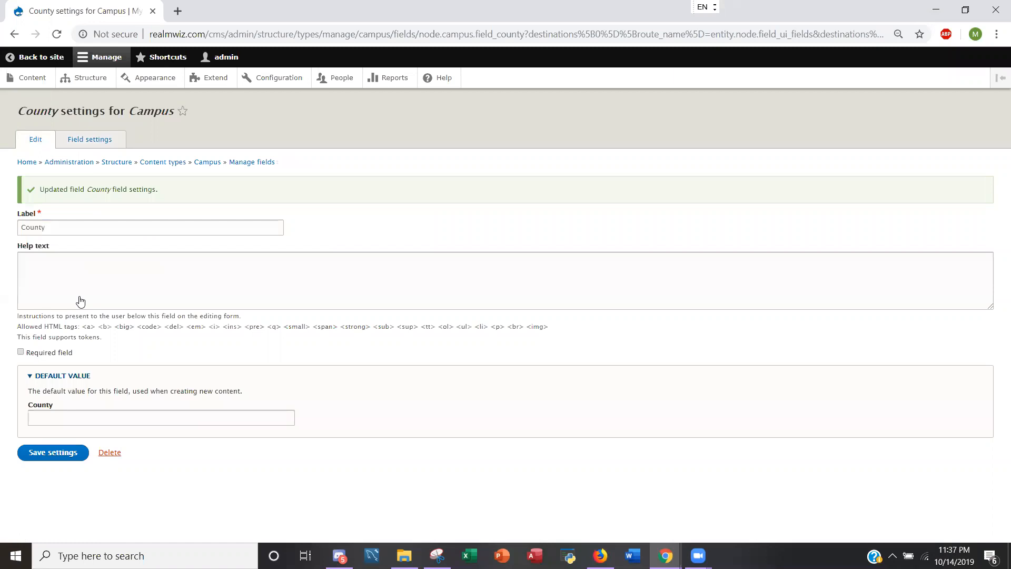
Give the County field the help text "This is the county that the campus resides in." and save its settings, leaving the default value empty
{"action": "left_click", "coordinate": [49, 249]}
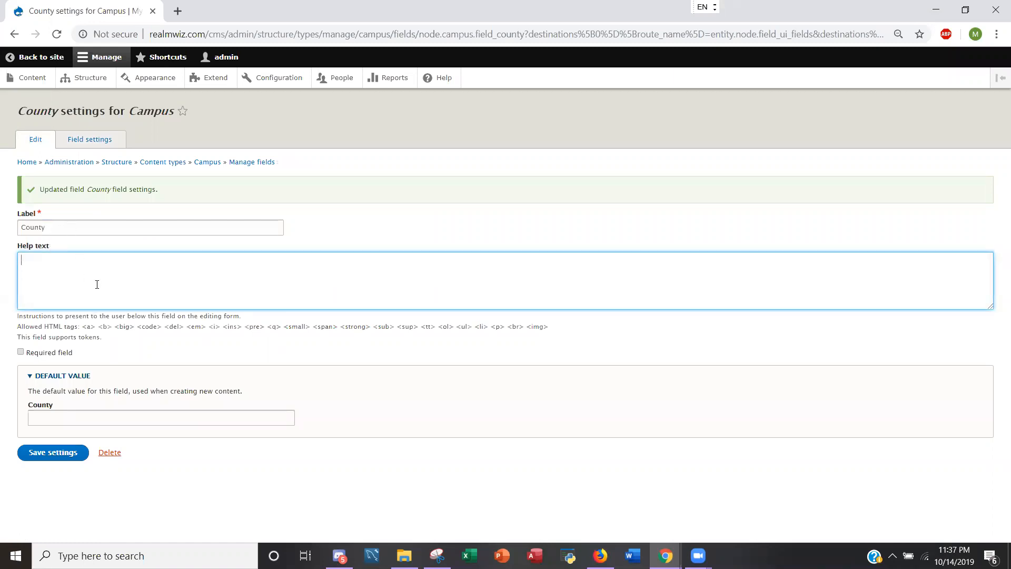
{"action": "type", "text": "This is the county that the campus resides in."}
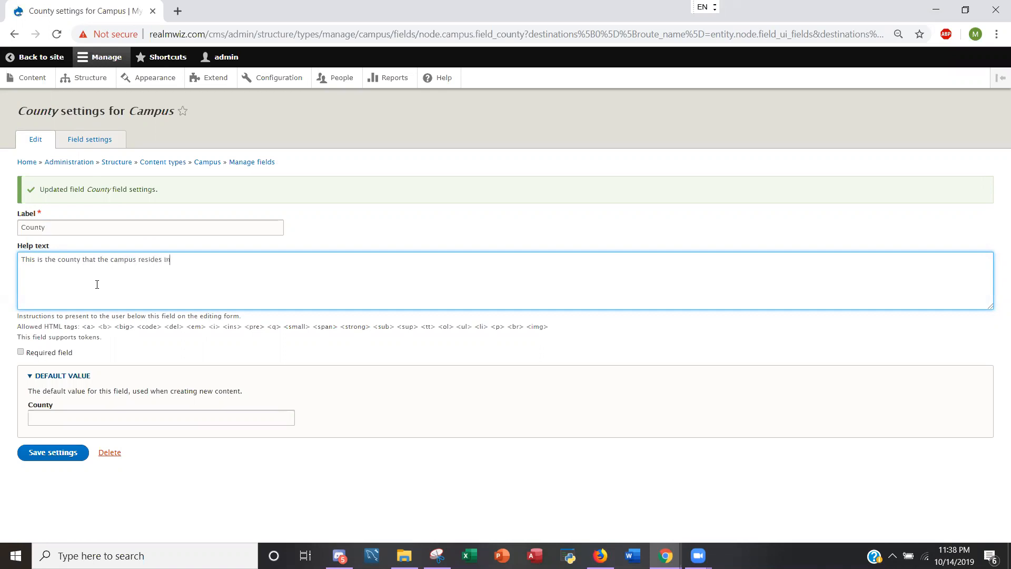
{"action": "left_click", "coordinate": [57, 418]}
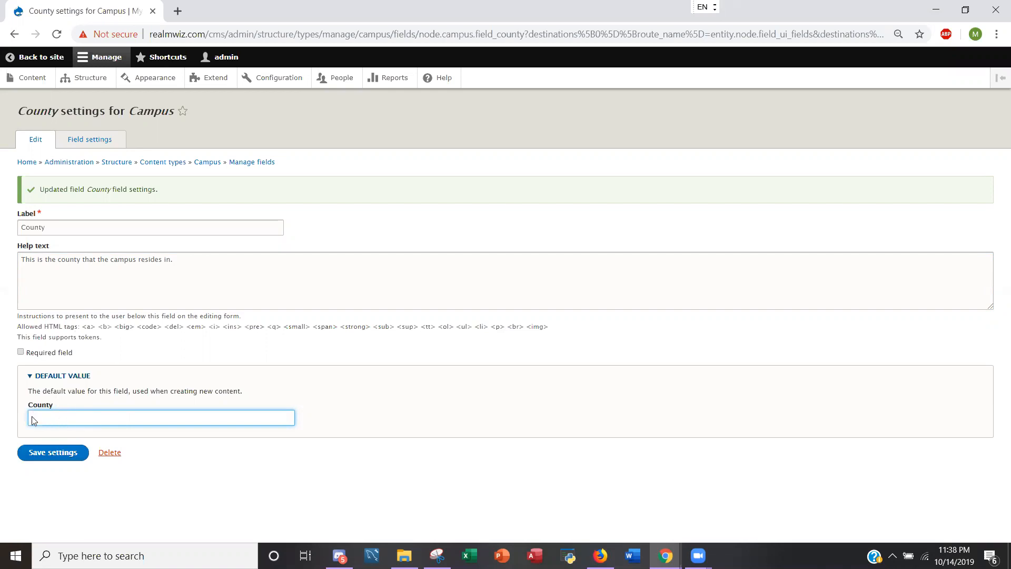
{"action": "left_click", "coordinate": [57, 459]}
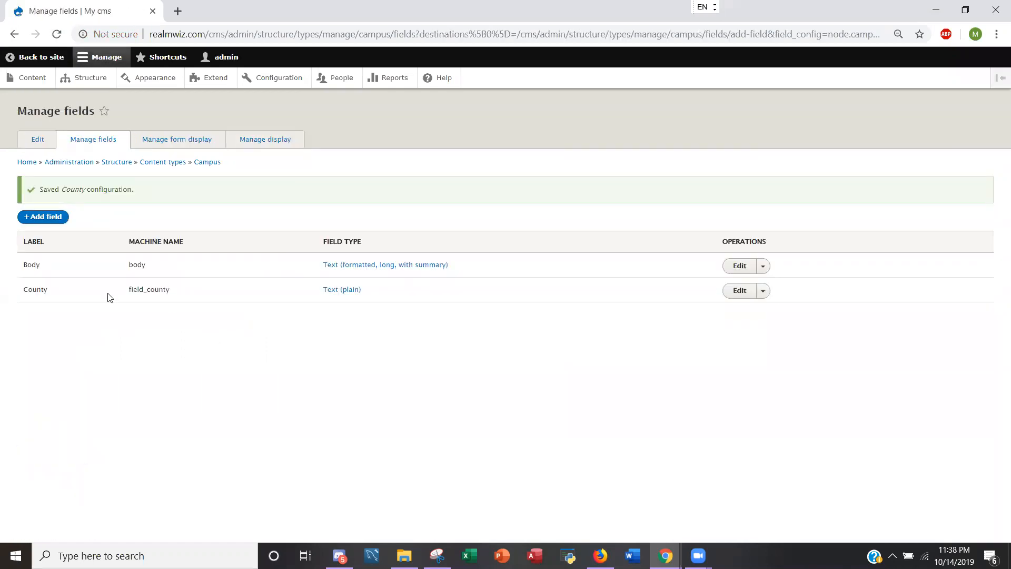
{"action": "left_click_drag", "start_coordinate": [22, 293], "coordinate": [185, 302]}
{"action": "left_click", "coordinate": [185, 305]}
Open the form for adding another Campus field and look through the available field types, including the number, reference and text groups
{"action": "left_click", "coordinate": [44, 218]}
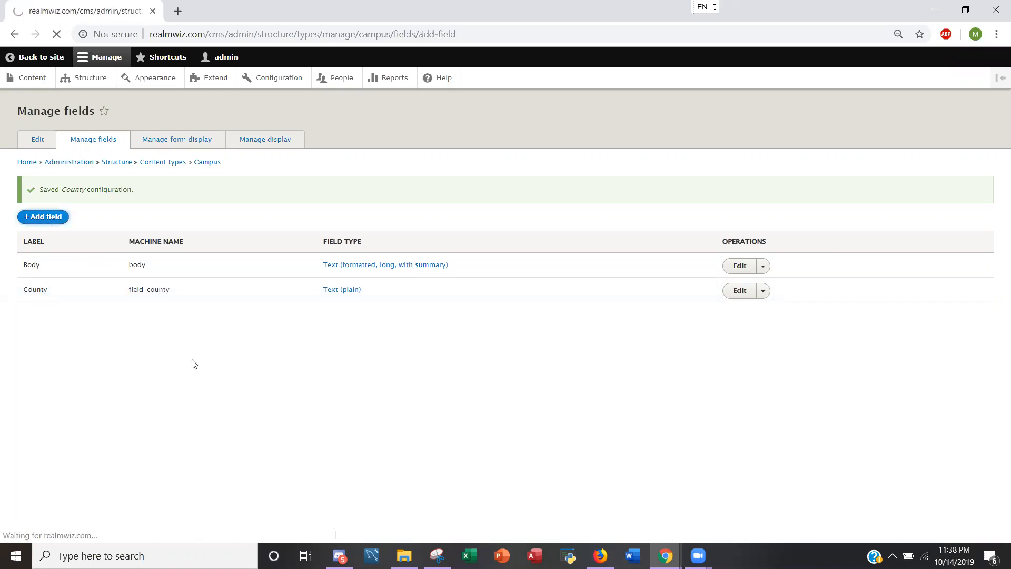
{"action": "left_click", "coordinate": [164, 169]}
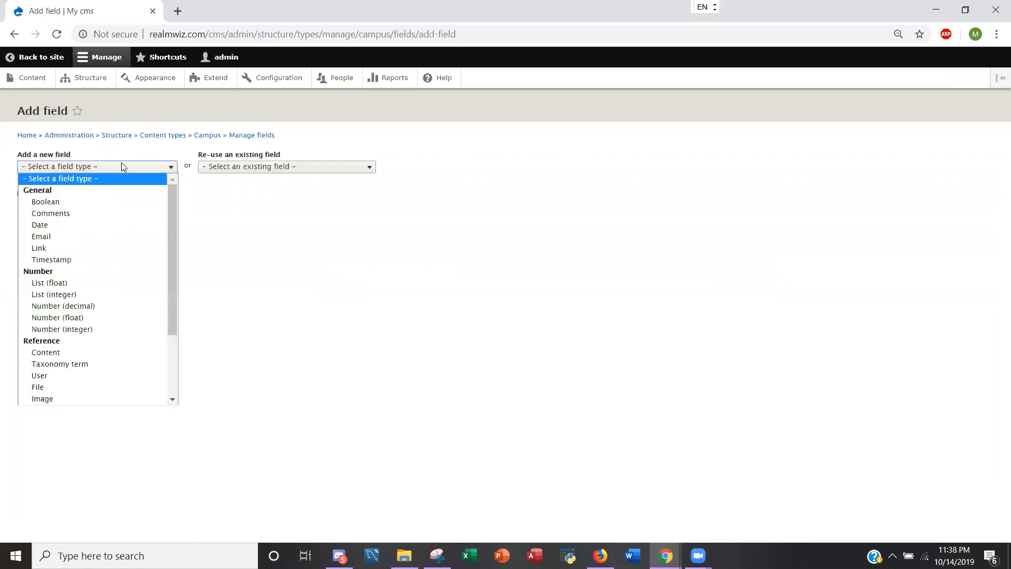
{"action": "scroll", "coordinate": [81, 245], "scroll_direction": "down", "scroll_amount": 3}
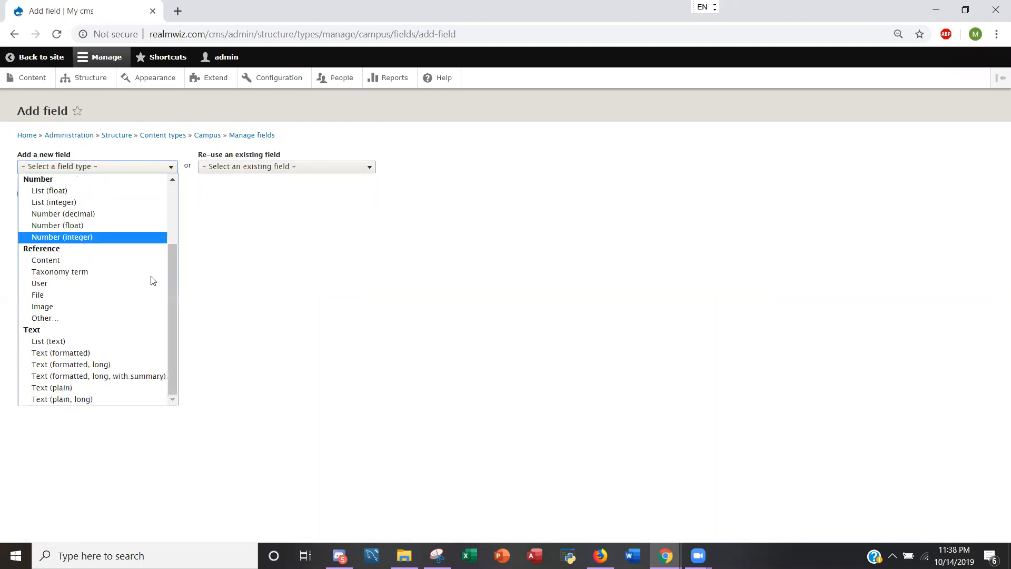
{"action": "left_click", "coordinate": [212, 298]}
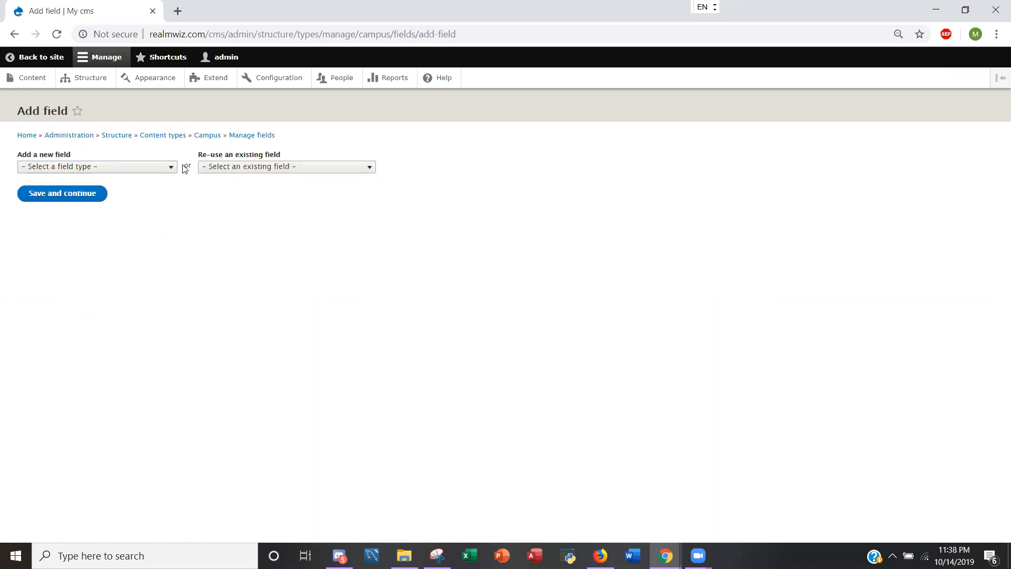
{"action": "left_click", "coordinate": [150, 172]}
{"action": "left_click", "coordinate": [258, 266]}
{"action": "left_click", "coordinate": [120, 172]}
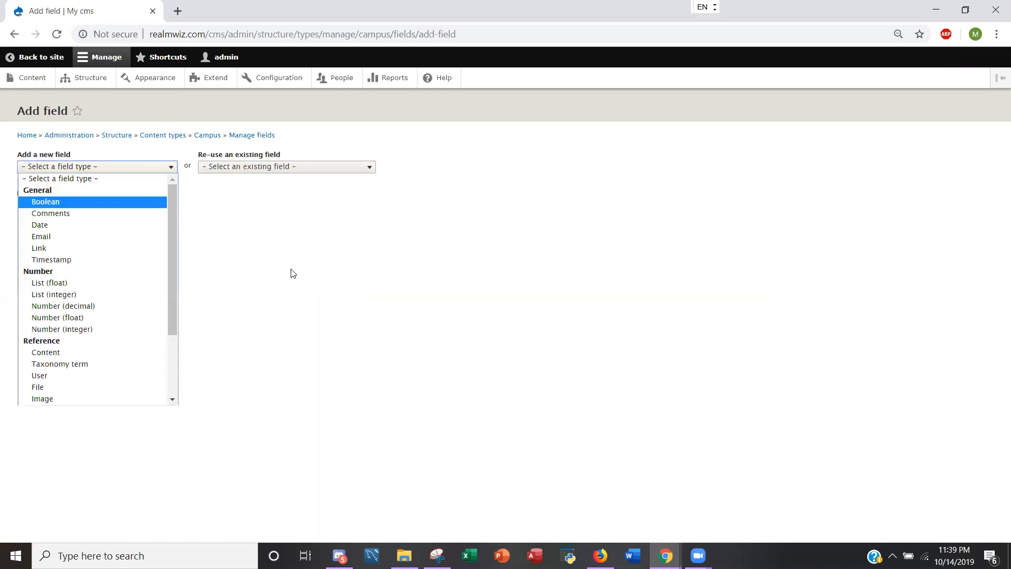
{"action": "scroll", "coordinate": [102, 268], "scroll_direction": "down", "scroll_amount": 3}
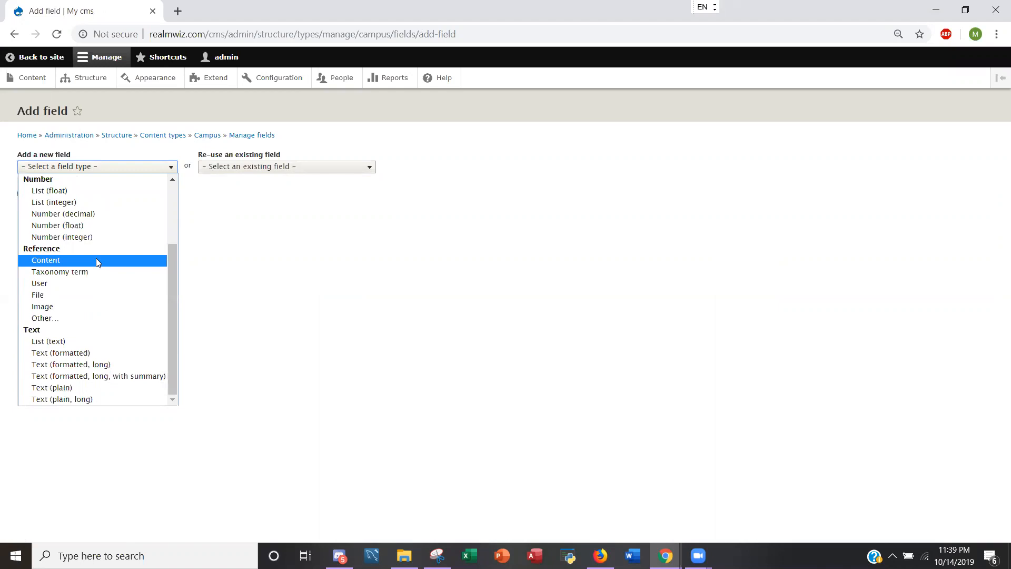
{"action": "left_click", "coordinate": [212, 254]}
{"action": "left_click", "coordinate": [139, 167]}
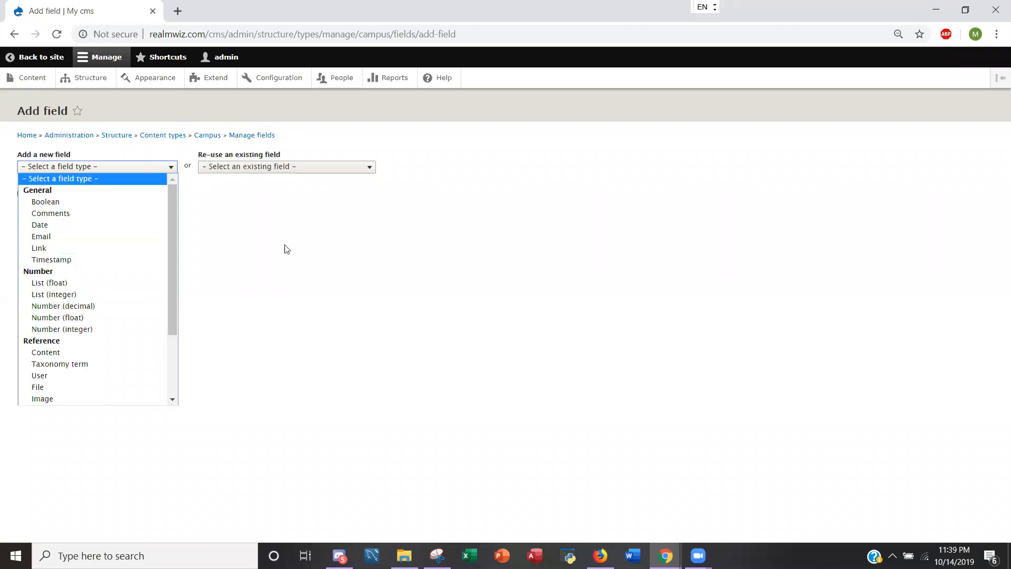
{"action": "left_click", "coordinate": [289, 264]}
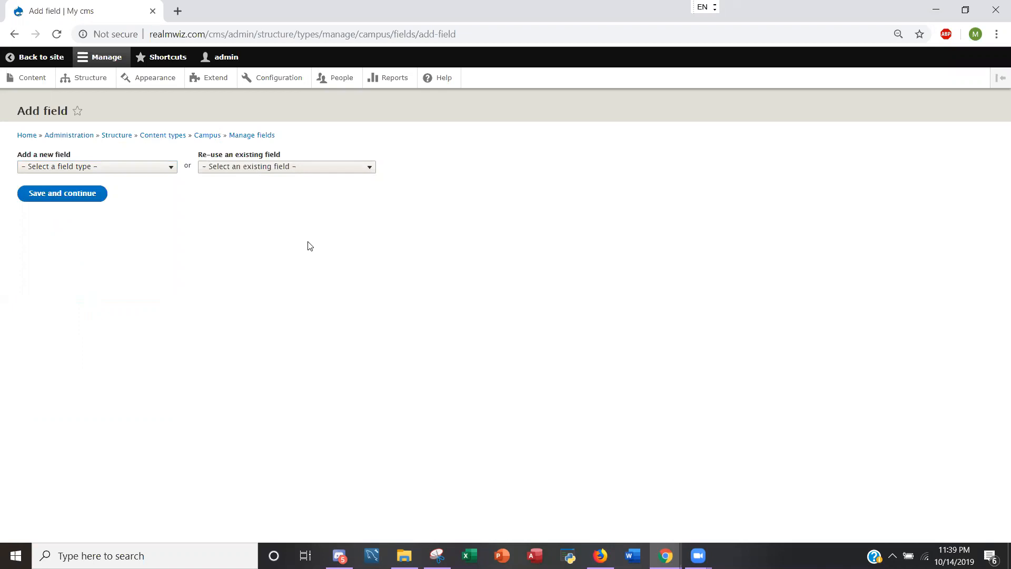